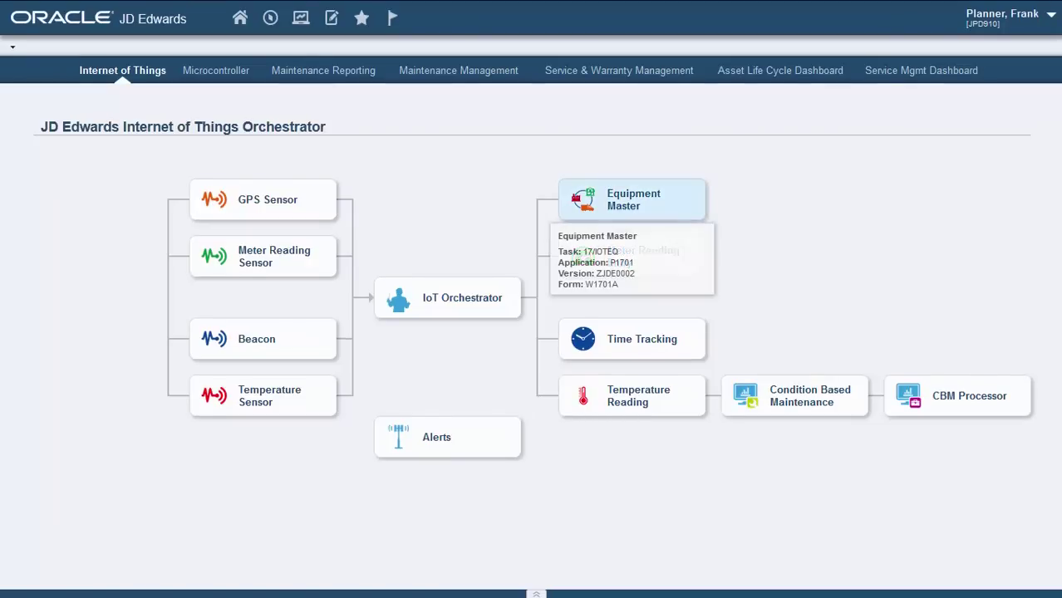
View pump 162739's address book locations and coordinates (latitude 39.6318362, longitude -104.9003334) from Equipment Master.
left_click(632, 201)
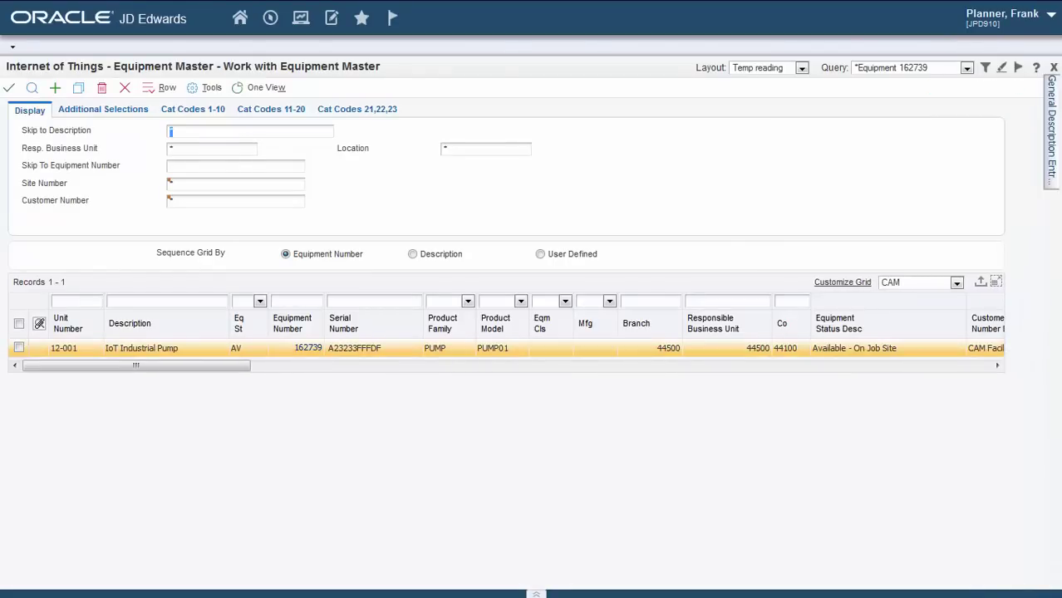
right_click(306, 348)
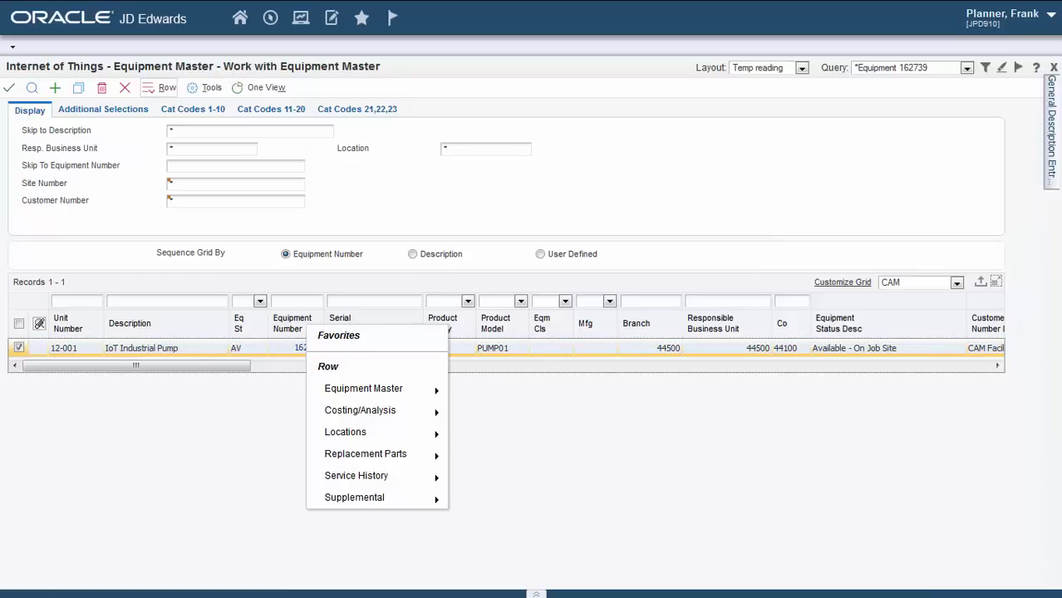
mouse_move(358, 433)
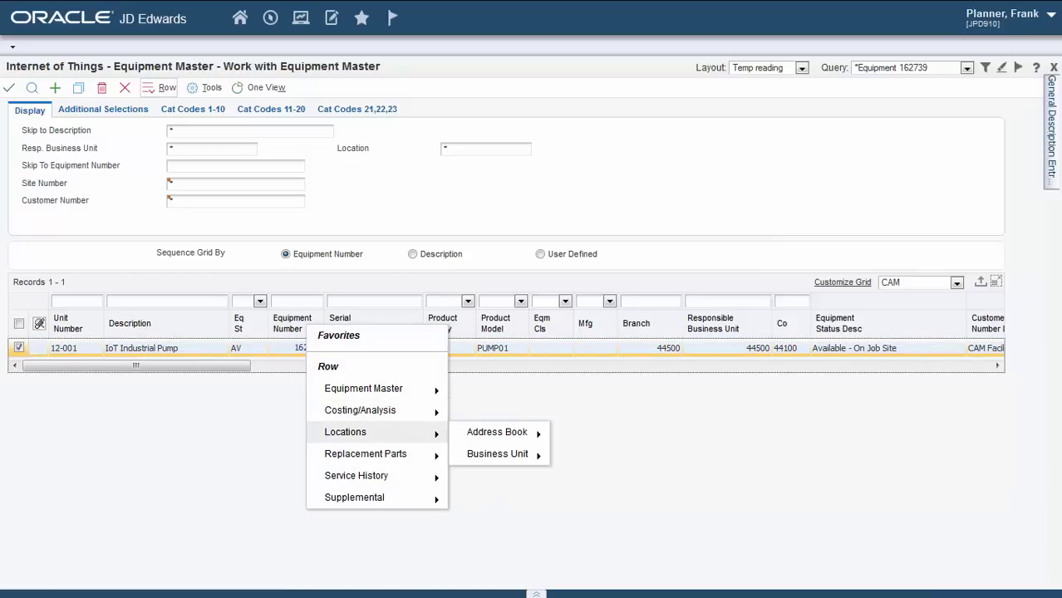
mouse_move(497, 432)
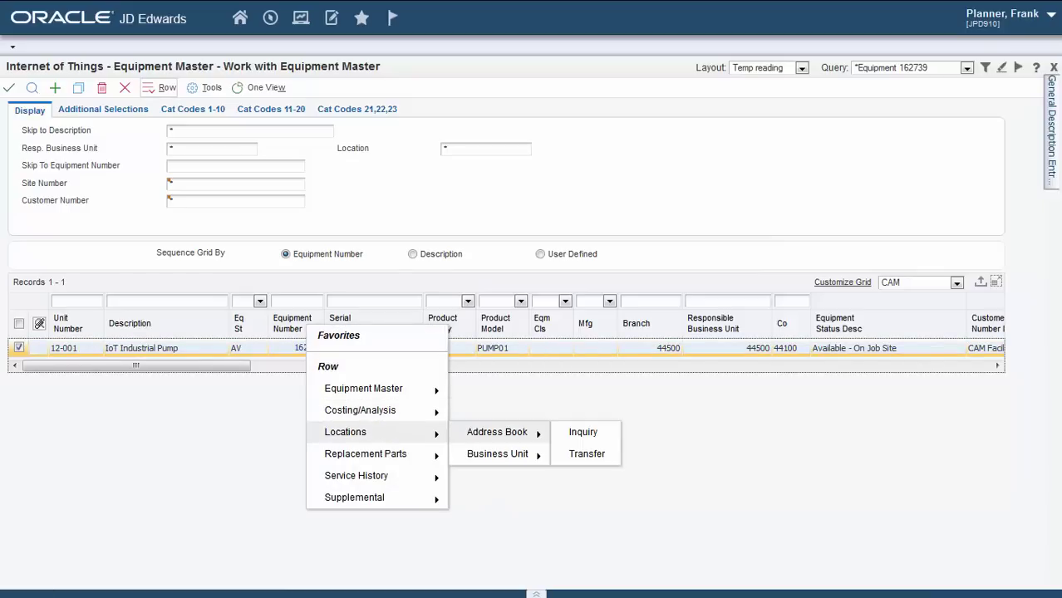
left_click(582, 432)
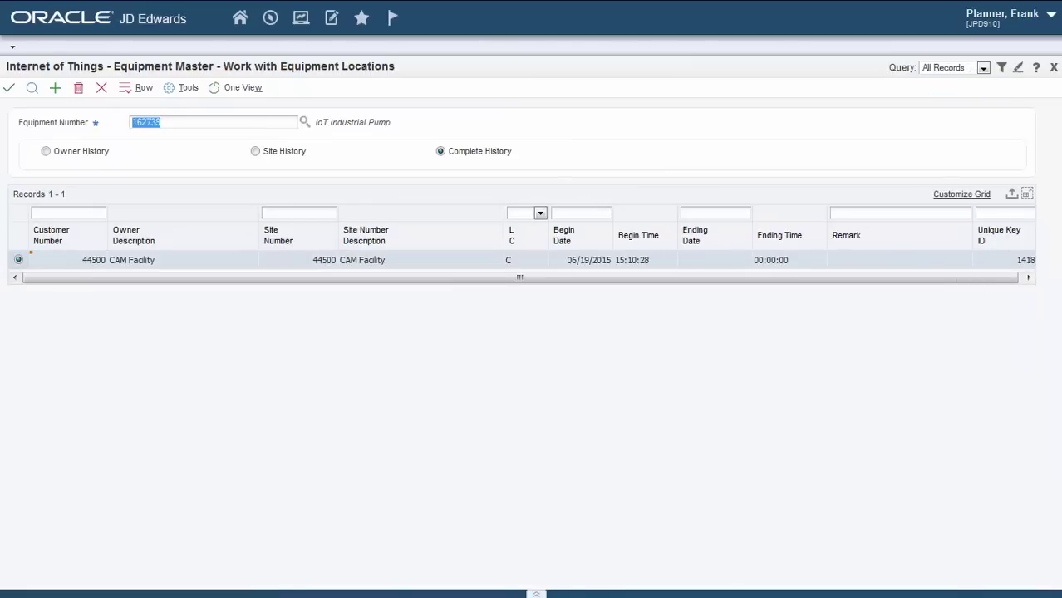
right_click(461, 260)
left_click(491, 325)
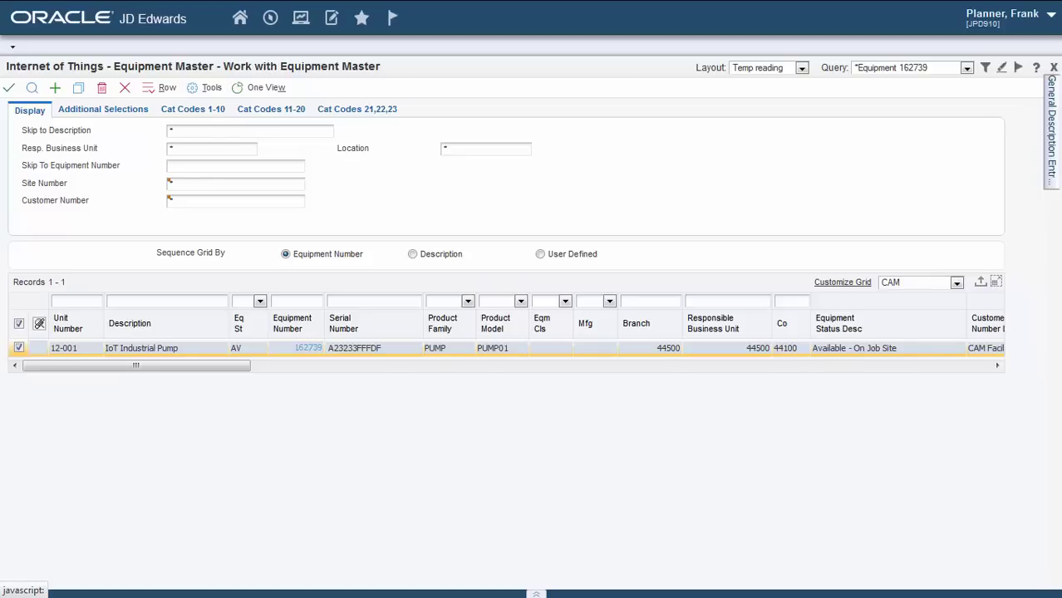
Open pump 162739's record, zoom its map in three levels, then view the Microcontroller page.
left_click(308, 348)
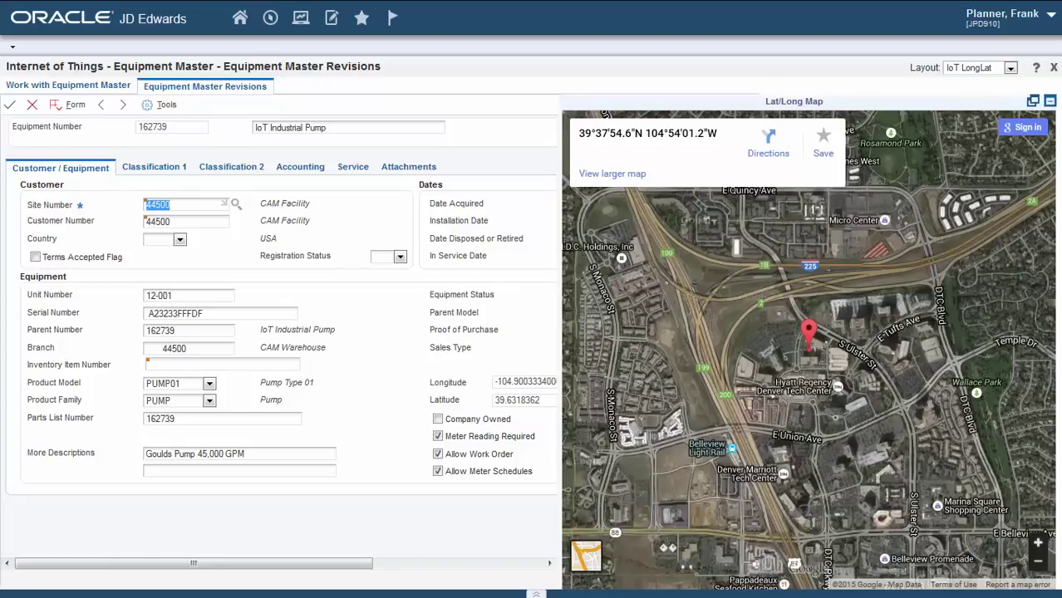
left_click(1039, 543)
left_click(1038, 543)
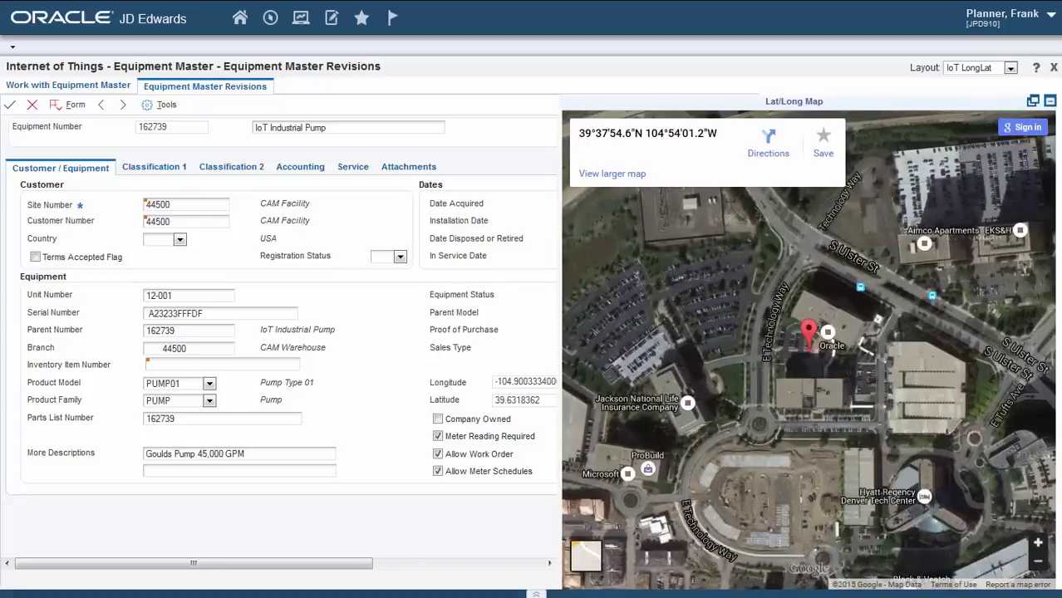
left_click(1038, 543)
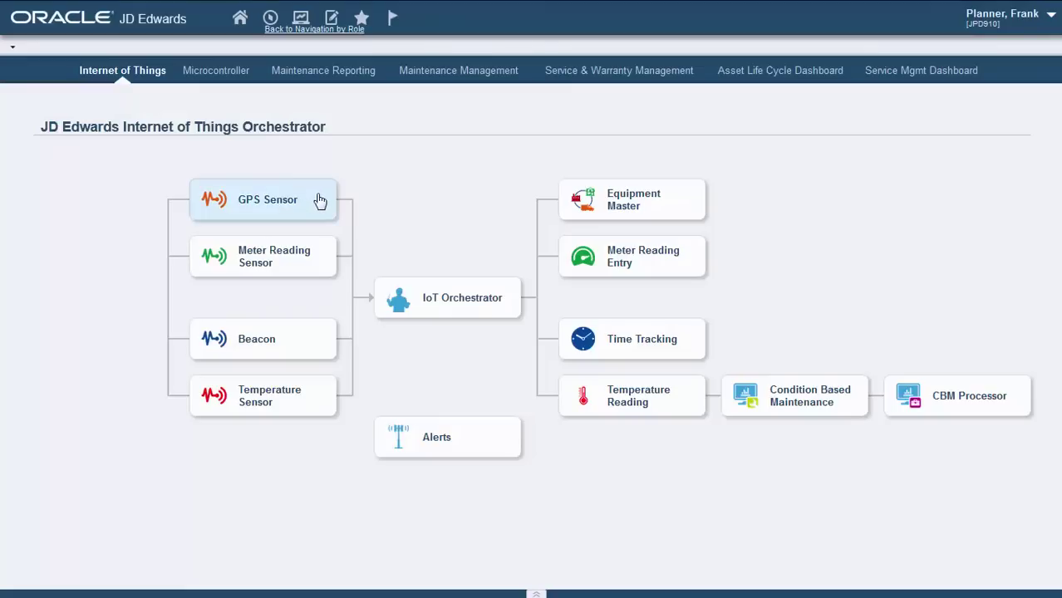
left_click(320, 202)
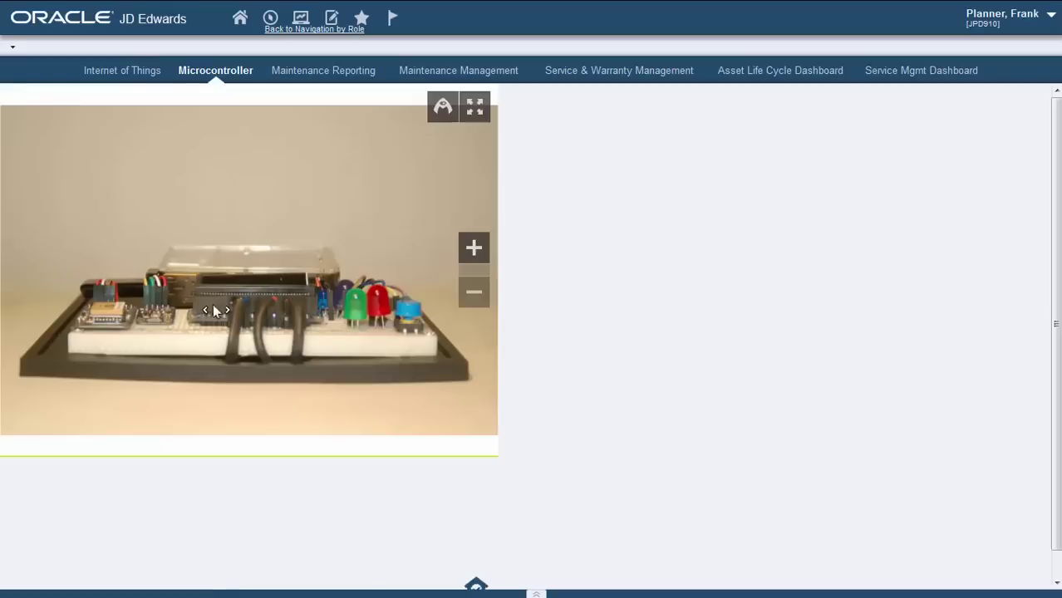
Rotate the 3-D microcontroller board model to inspect it from different angles.
left_click_drag(130, 285, 221, 295)
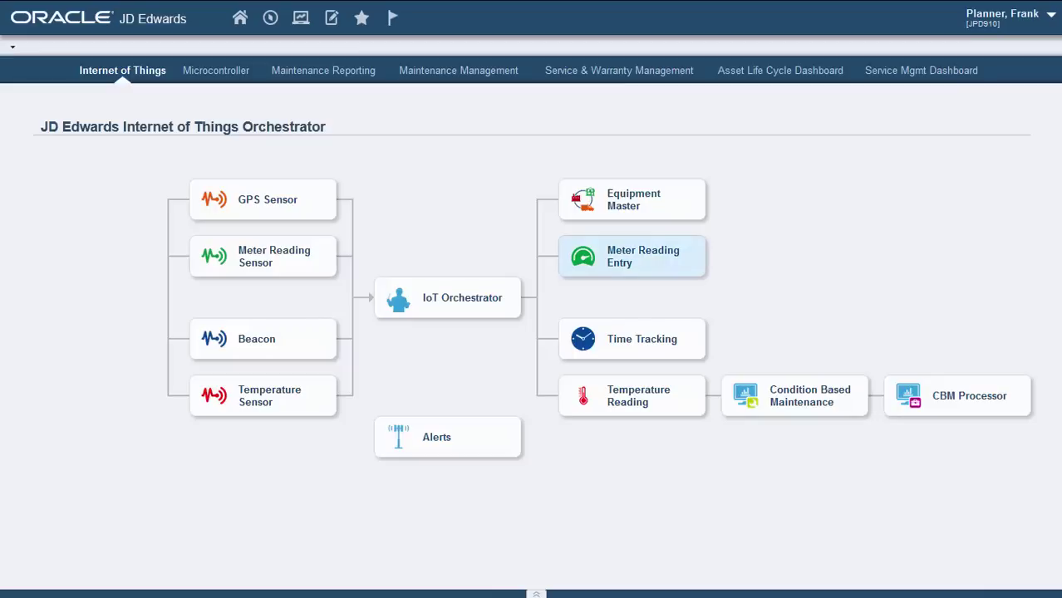
Refresh IoT Meter Reading Entry so pump 162739's hour meter shows 243.45.
left_click(631, 256)
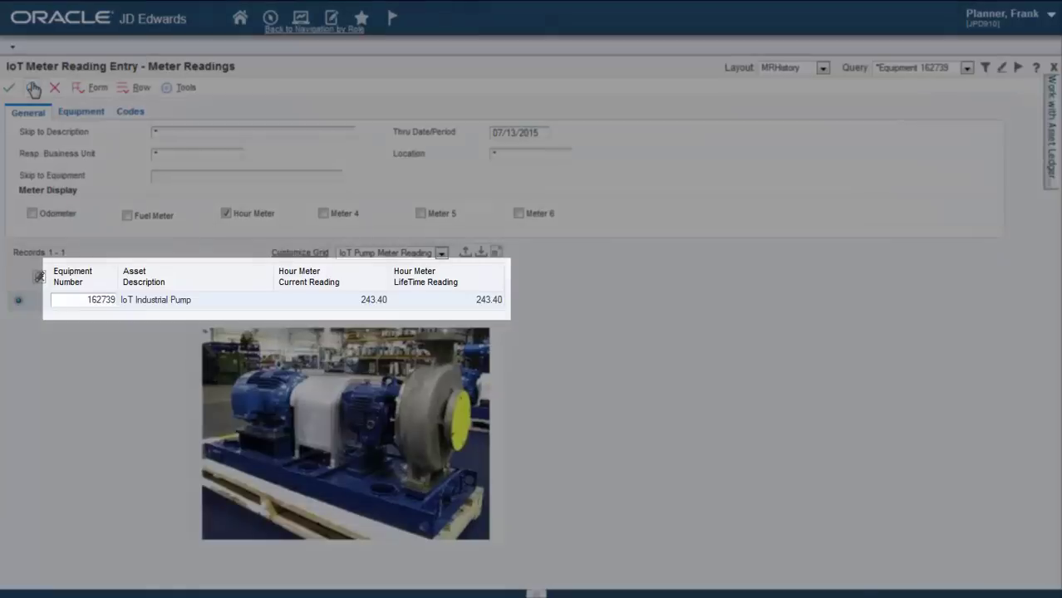
left_click(33, 89)
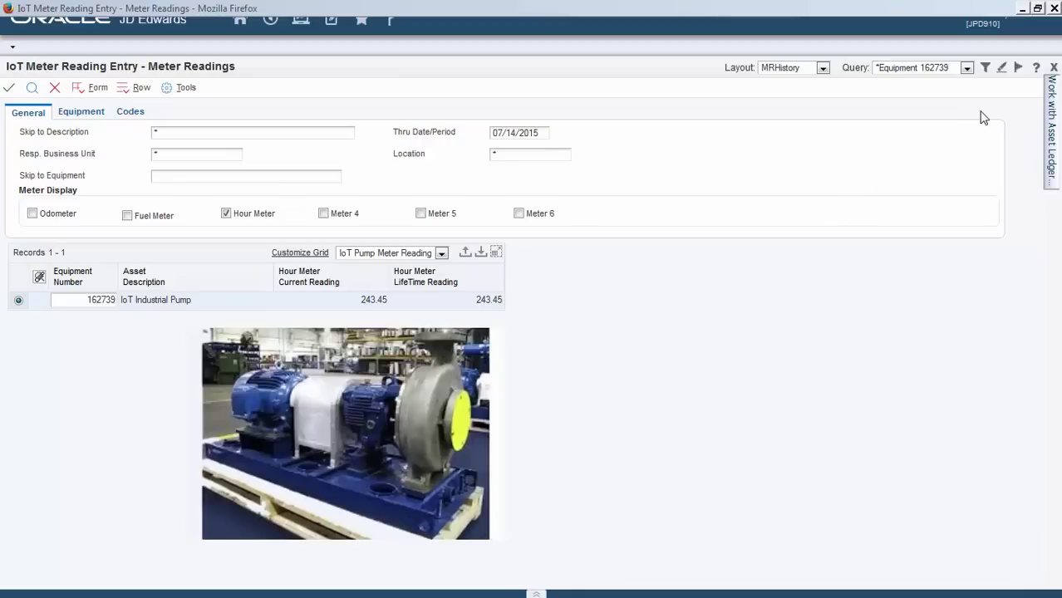
Show the Work with Asset Ledger records of the pump's meter readings.
left_click(1051, 93)
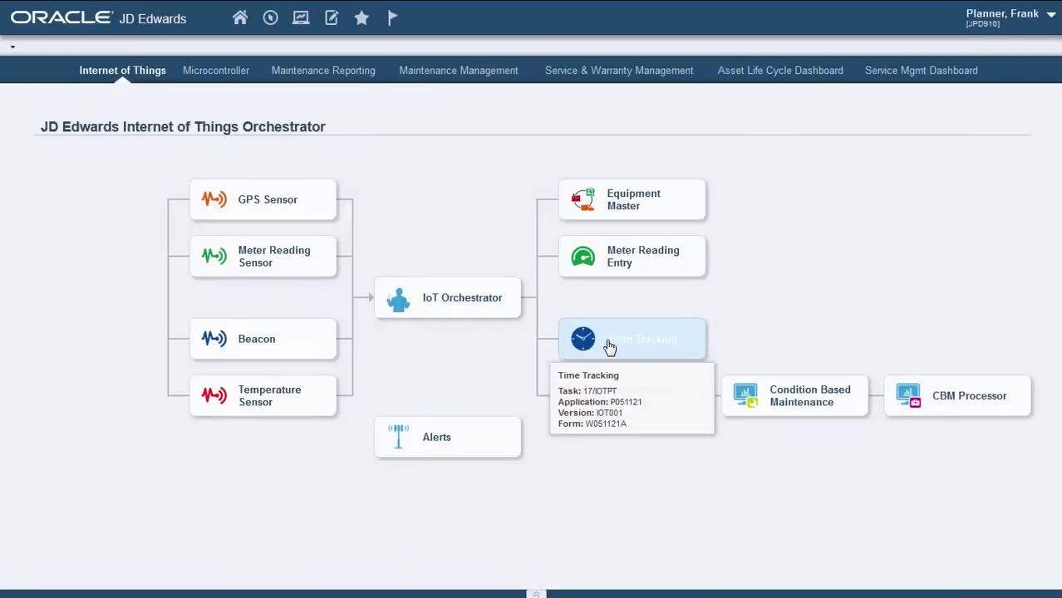
Refresh IoT Time Entry to reveal the new .45-hour record, batch 1624.
left_click(610, 340)
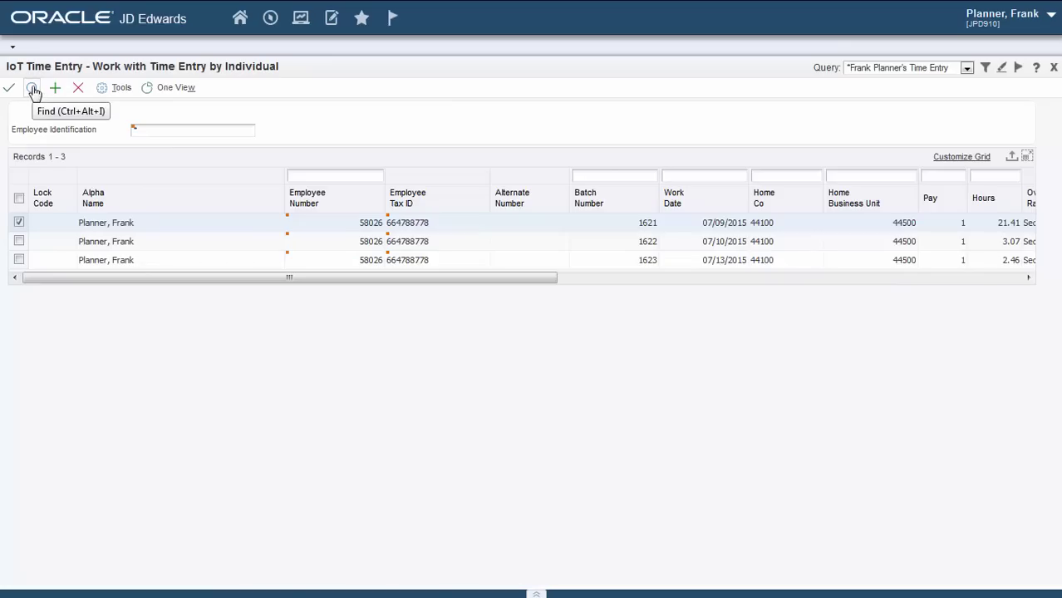
left_click(33, 89)
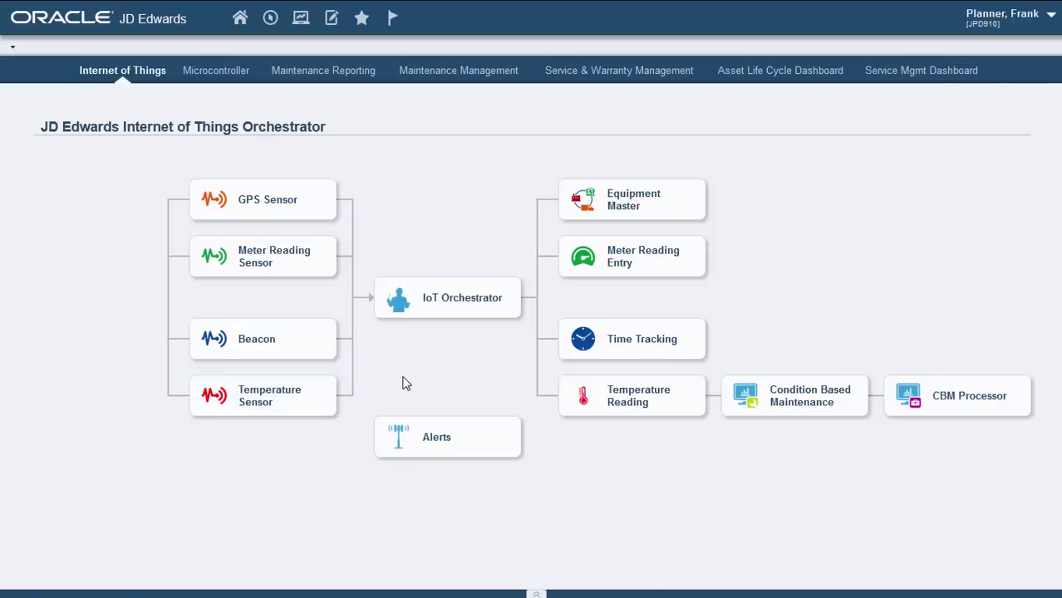
Switch to the live webcam view of the board, then back to the Orchestrator page.
key("alt+Tab")
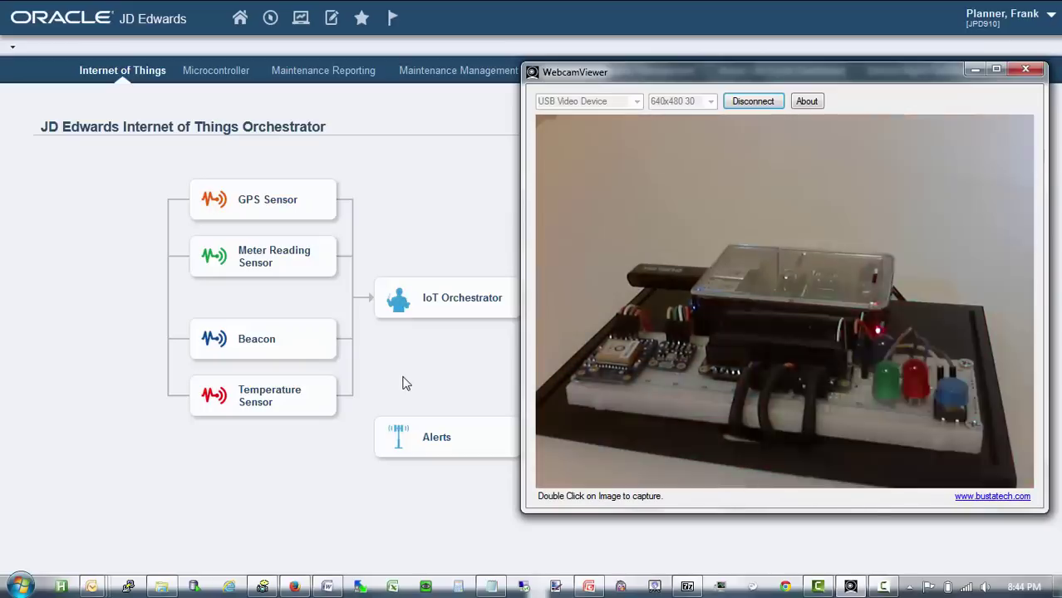
key("alt+Tab")
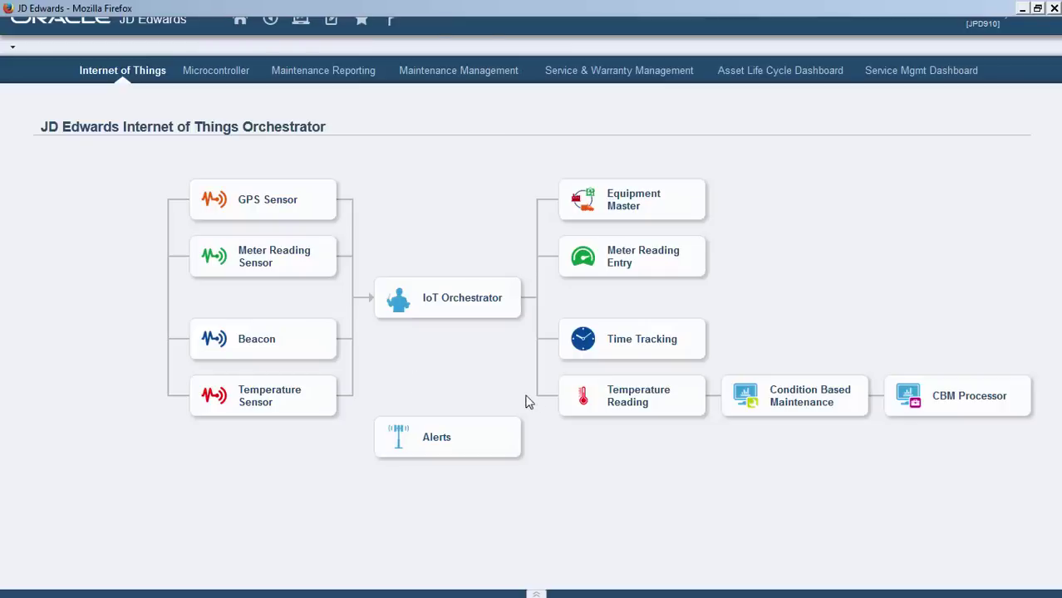
Filter the pump's temperature readings to 07/13/2015, showing 86.30 °F / 30.16 °C, then close the panel.
left_click(585, 406)
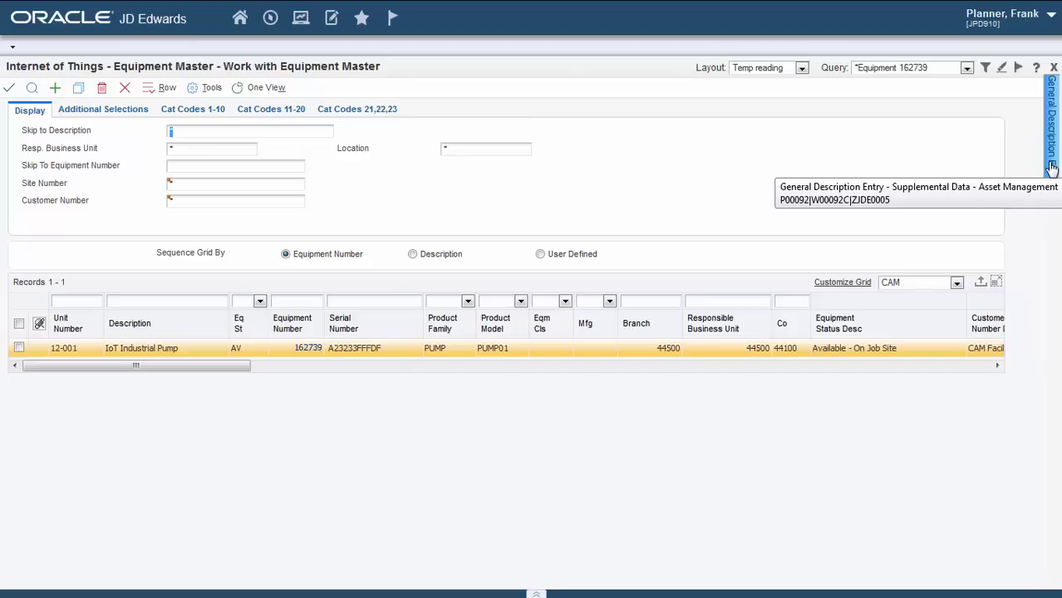
left_click(1051, 167)
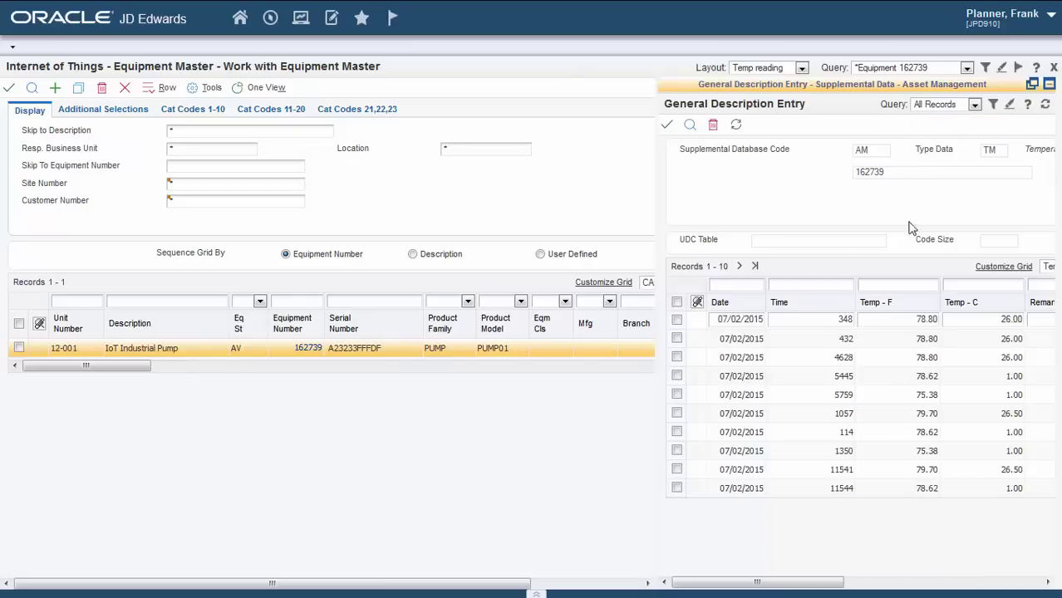
left_click(757, 285)
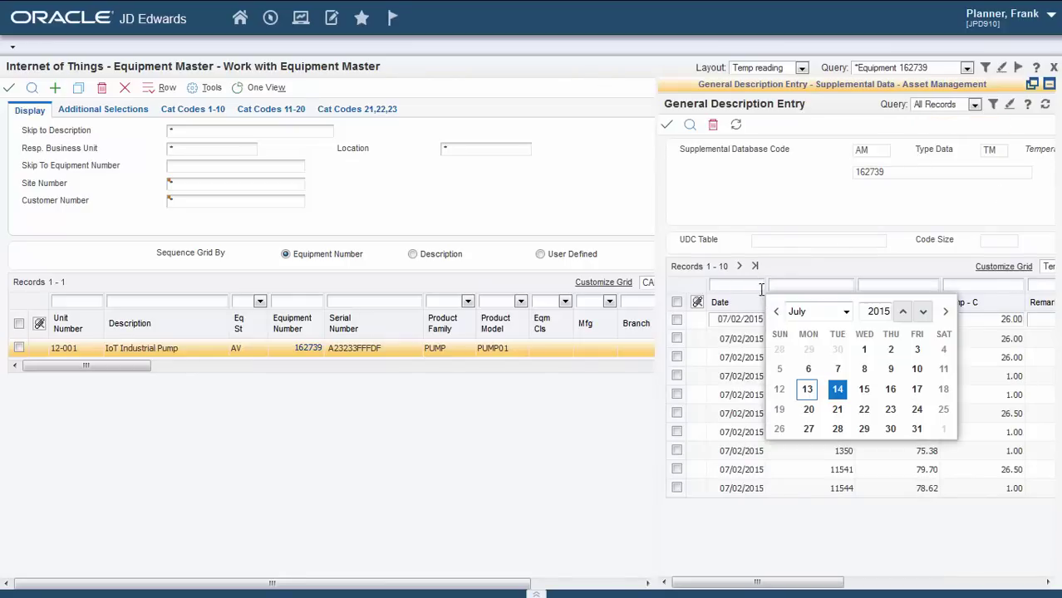
left_click(808, 389)
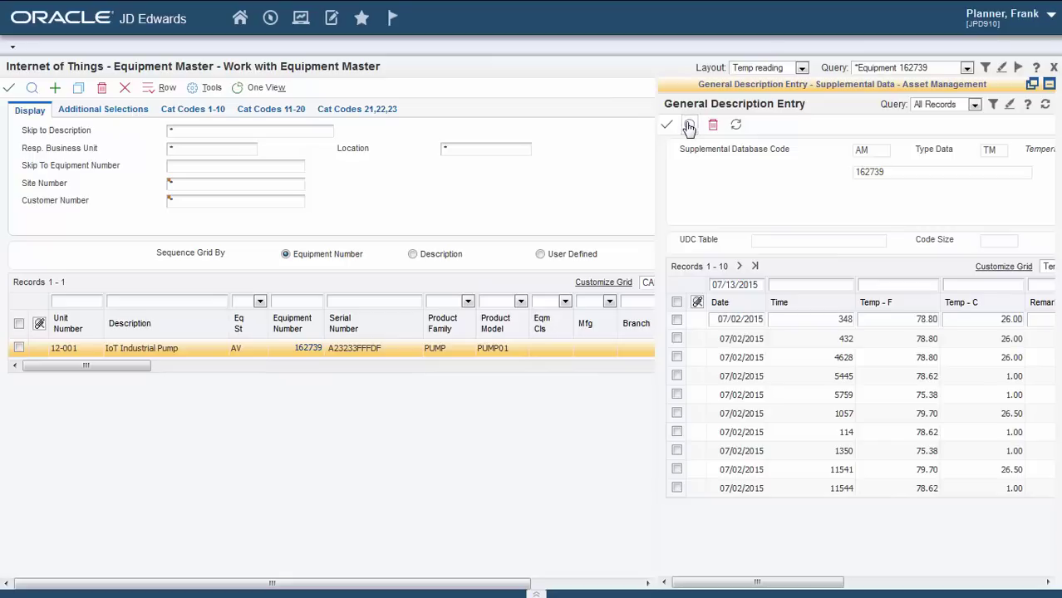
left_click(689, 124)
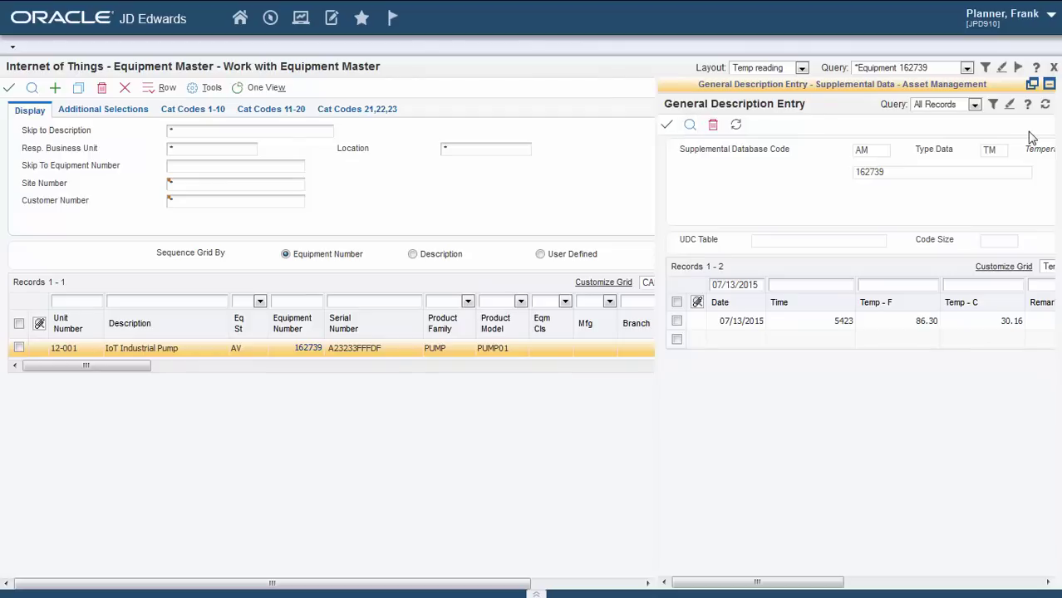
left_click(1049, 85)
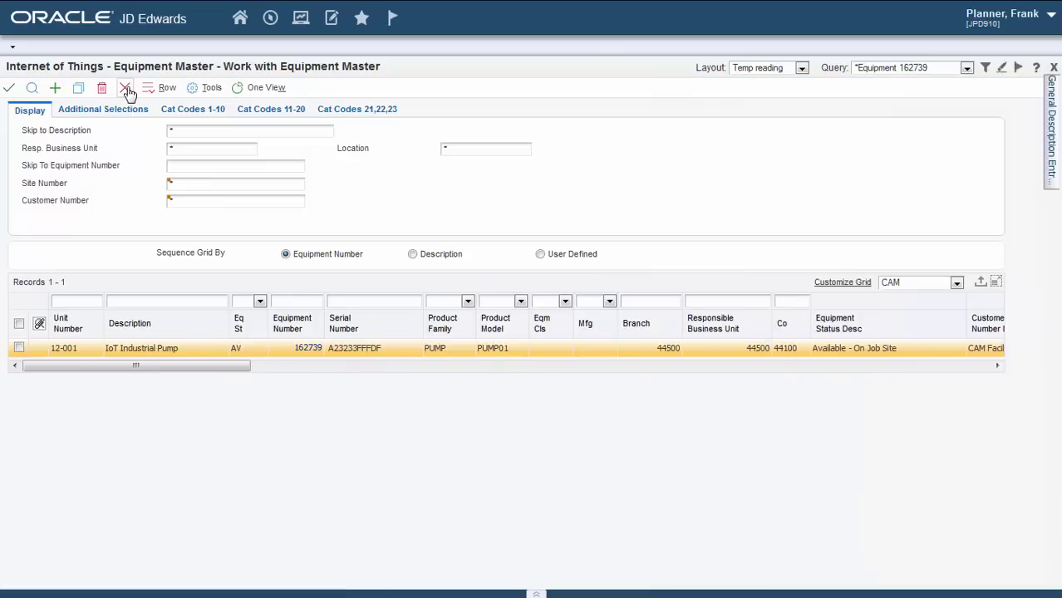
Close Equipment Master and bring up the pump's 10 temperature alerts from Condition Based Maintenance.
left_click(126, 88)
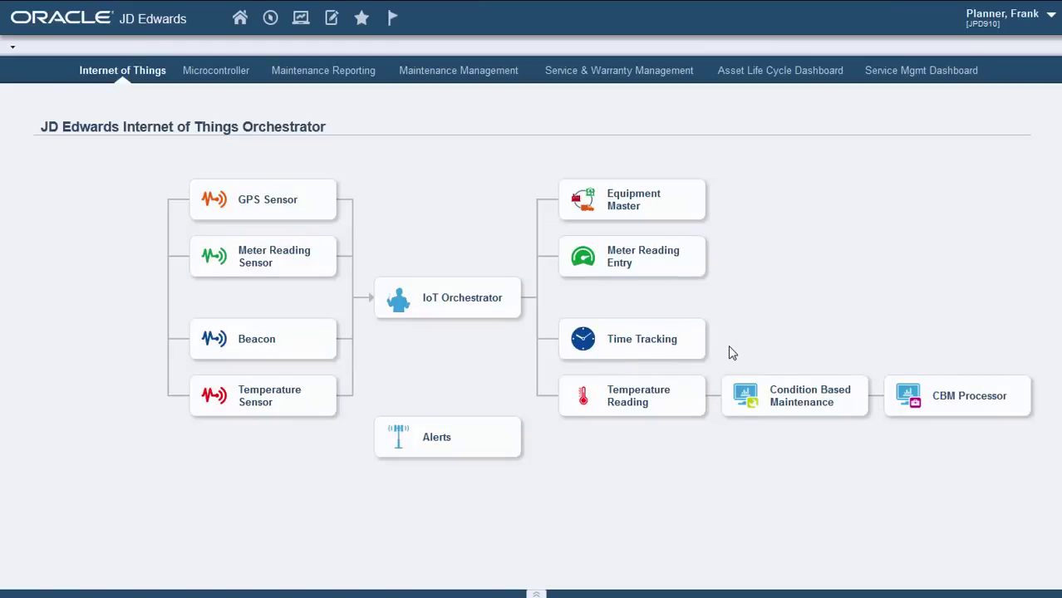
left_click(788, 401)
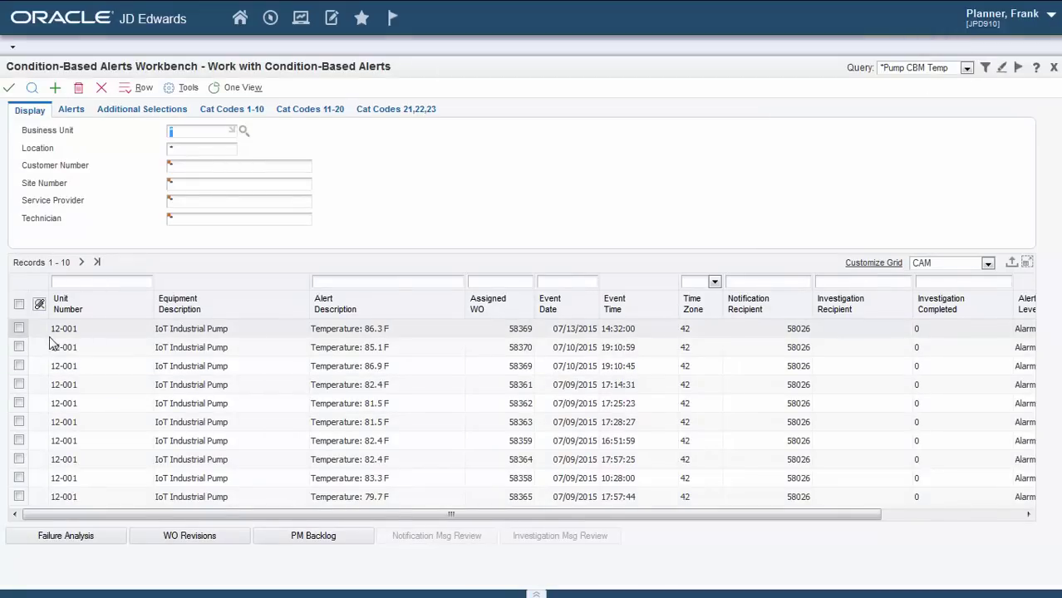
Open work order revisions for the 86.3 F alert of 07/13/2015.
left_click(19, 329)
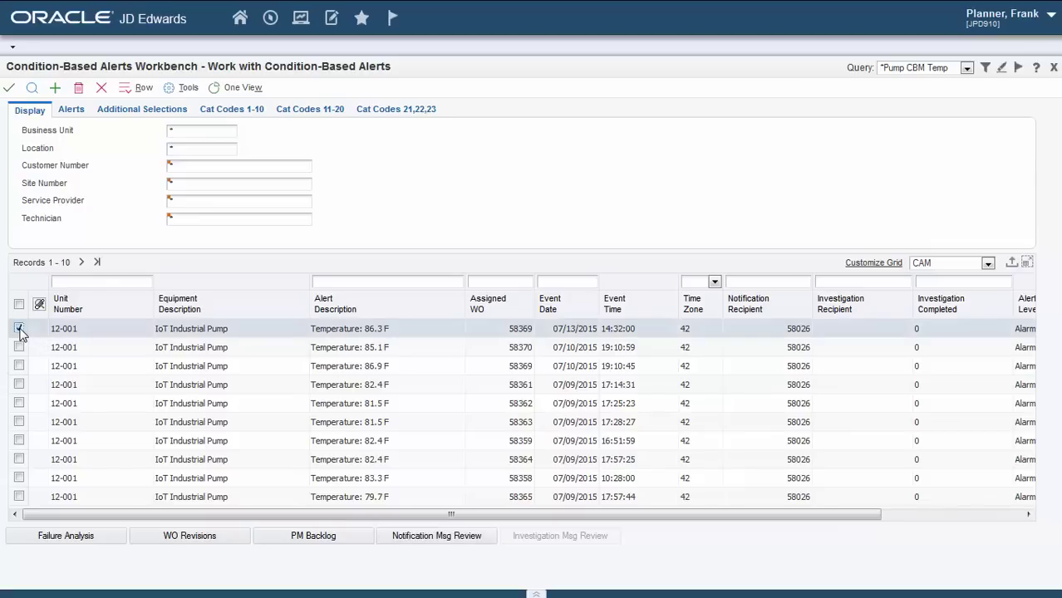
left_click(145, 89)
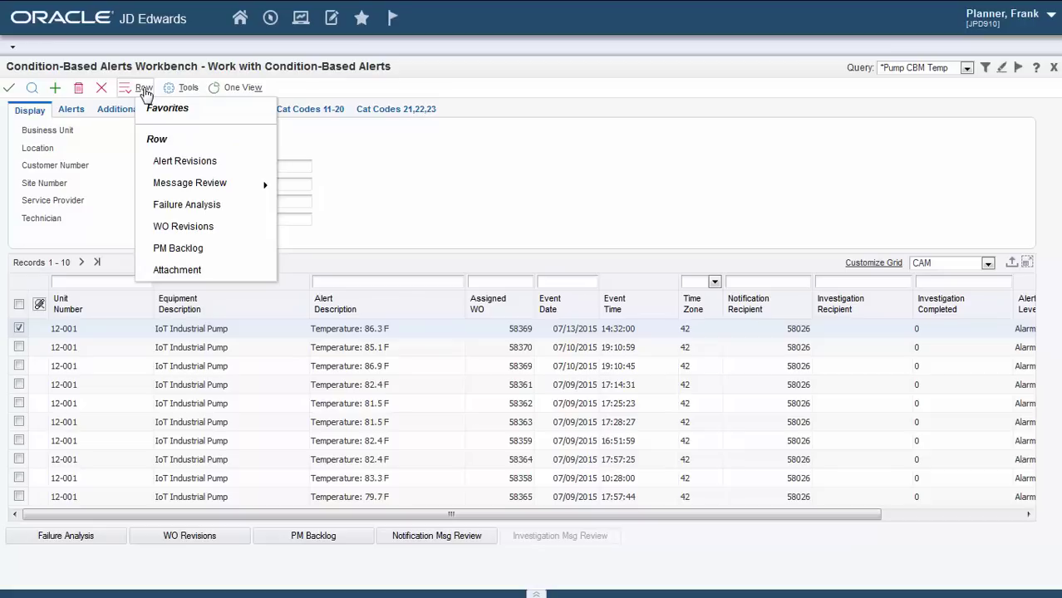
left_click(183, 227)
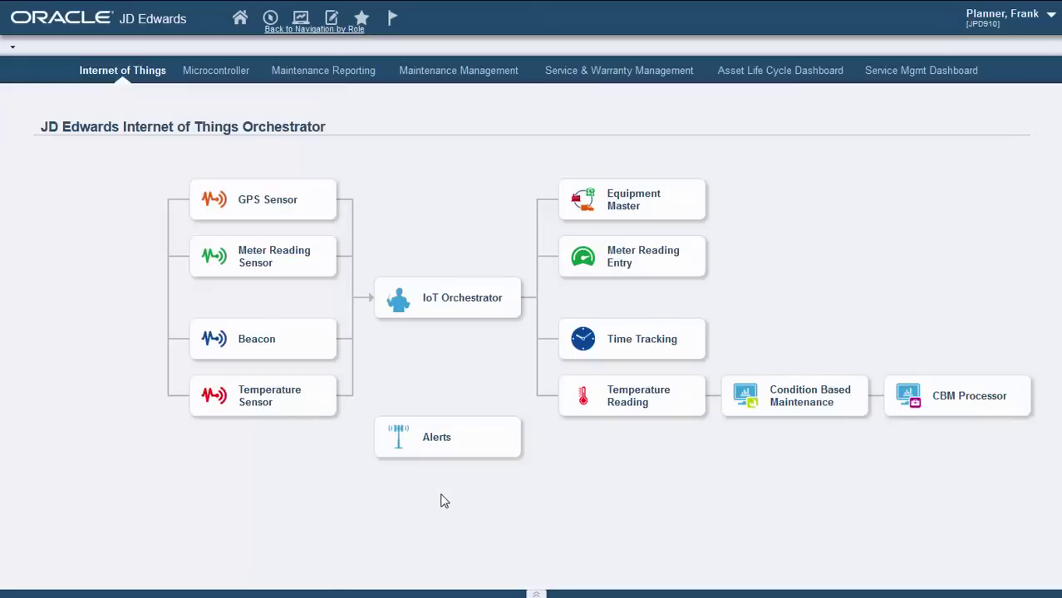
Open the first Condition-Based Maintenance alert for pump 162739, showing 86.3 F at Alarm level.
left_click(439, 442)
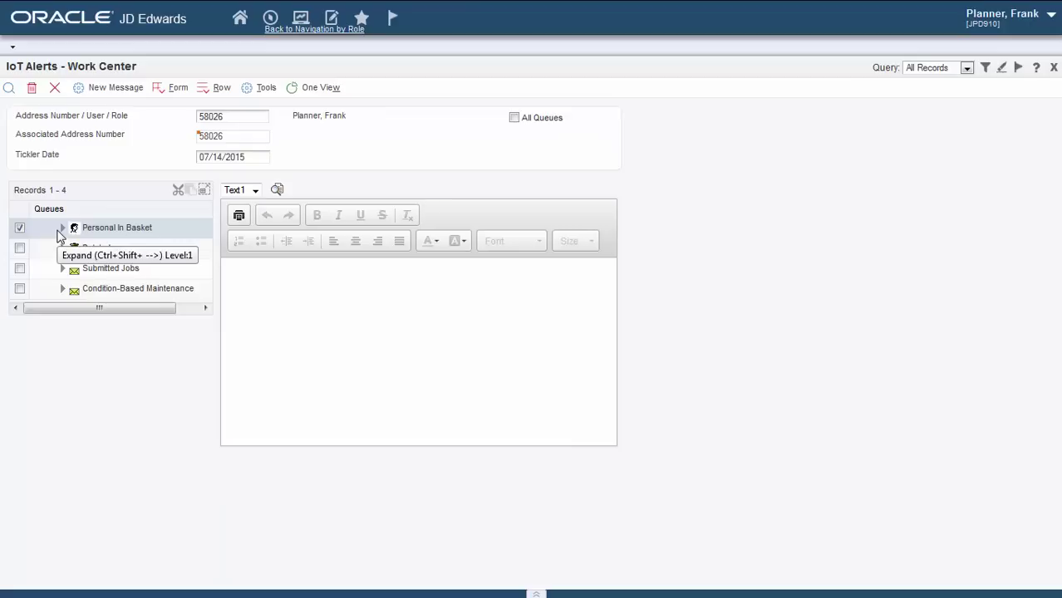
left_click(62, 288)
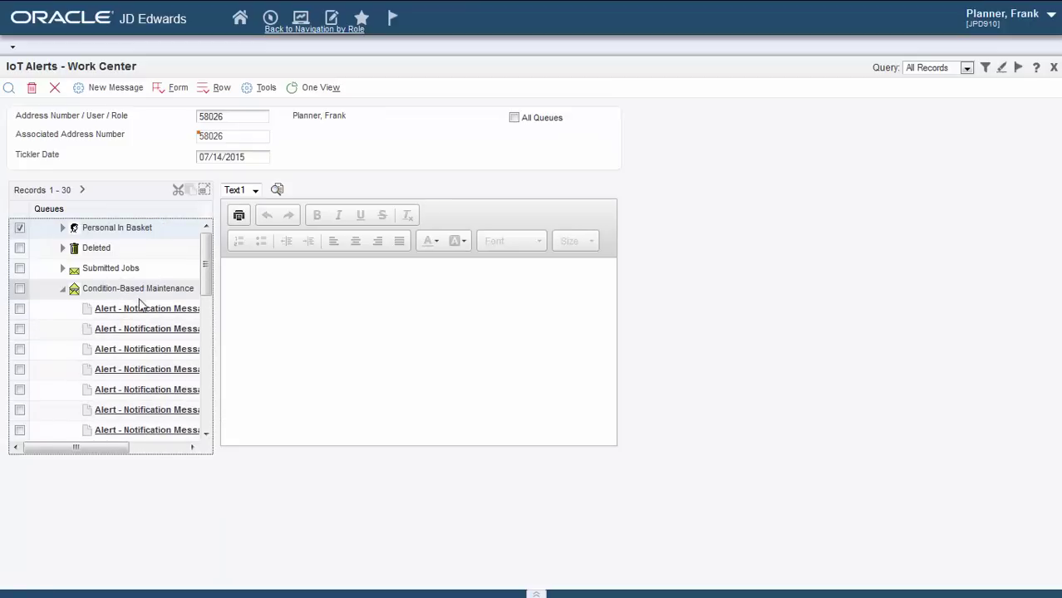
left_click(144, 309)
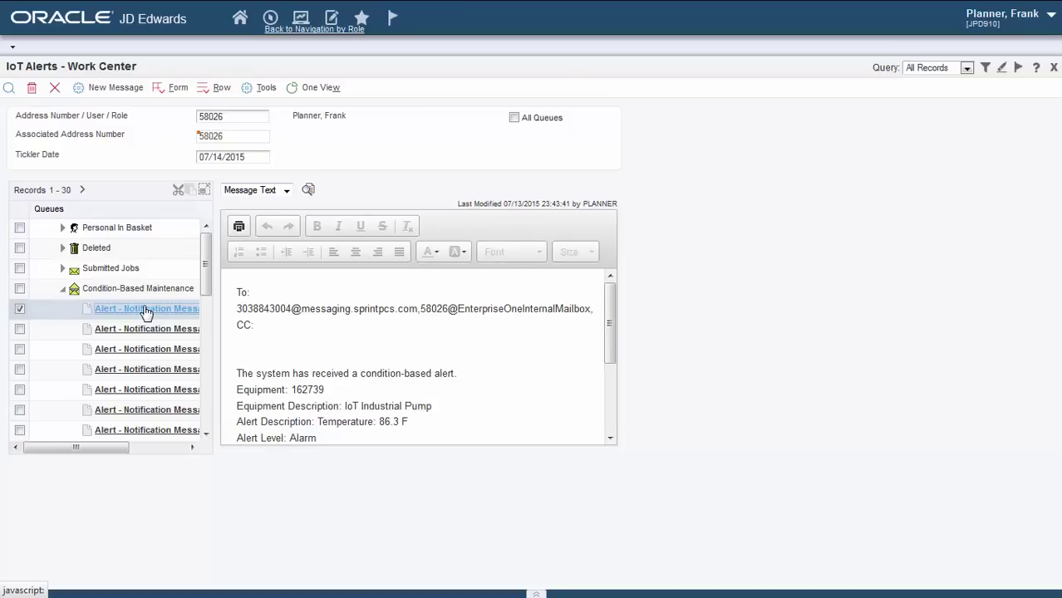